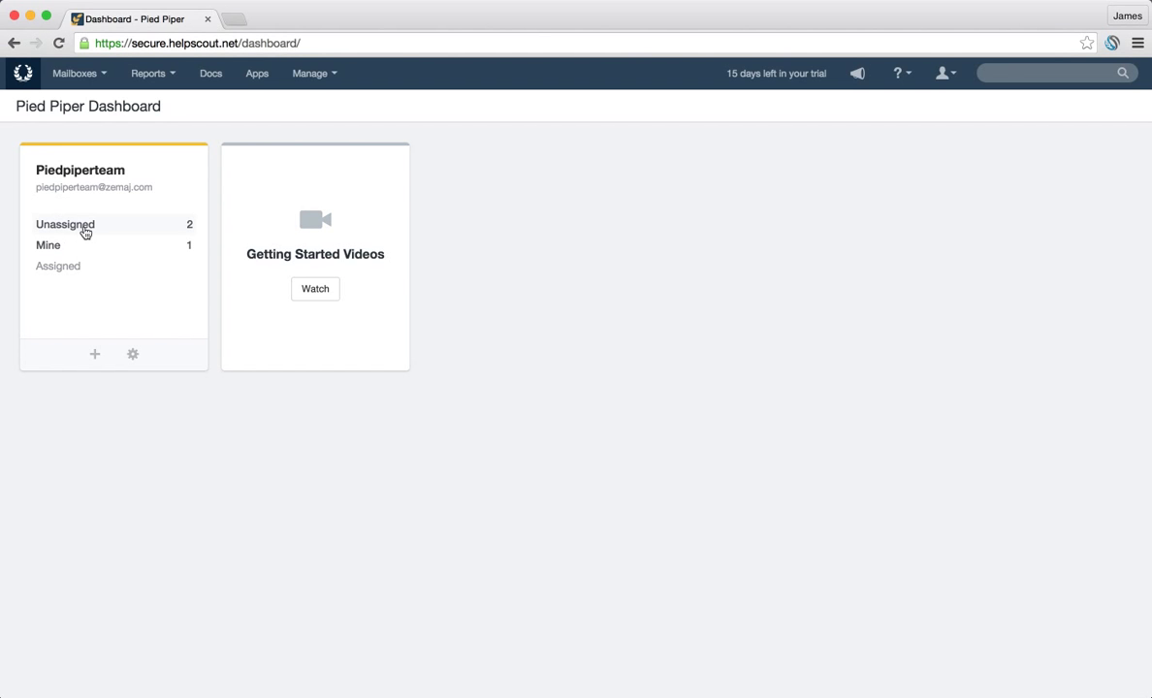
# Show the Unassigned folder of the Piedpiperteam mailbox from the dashboard
pyautogui.click(88, 232)
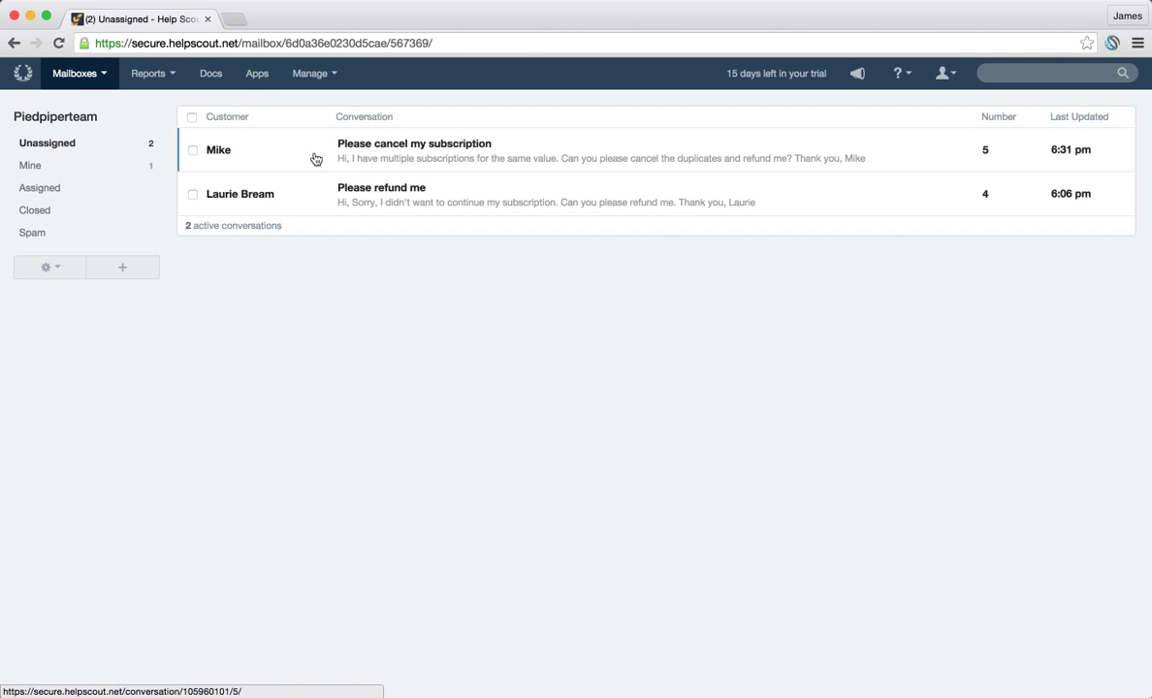
# Open 'Please refund me' and inspect the $15.99 charge and $15.99 monthly subscription in Payments
pyautogui.click(129, 136)
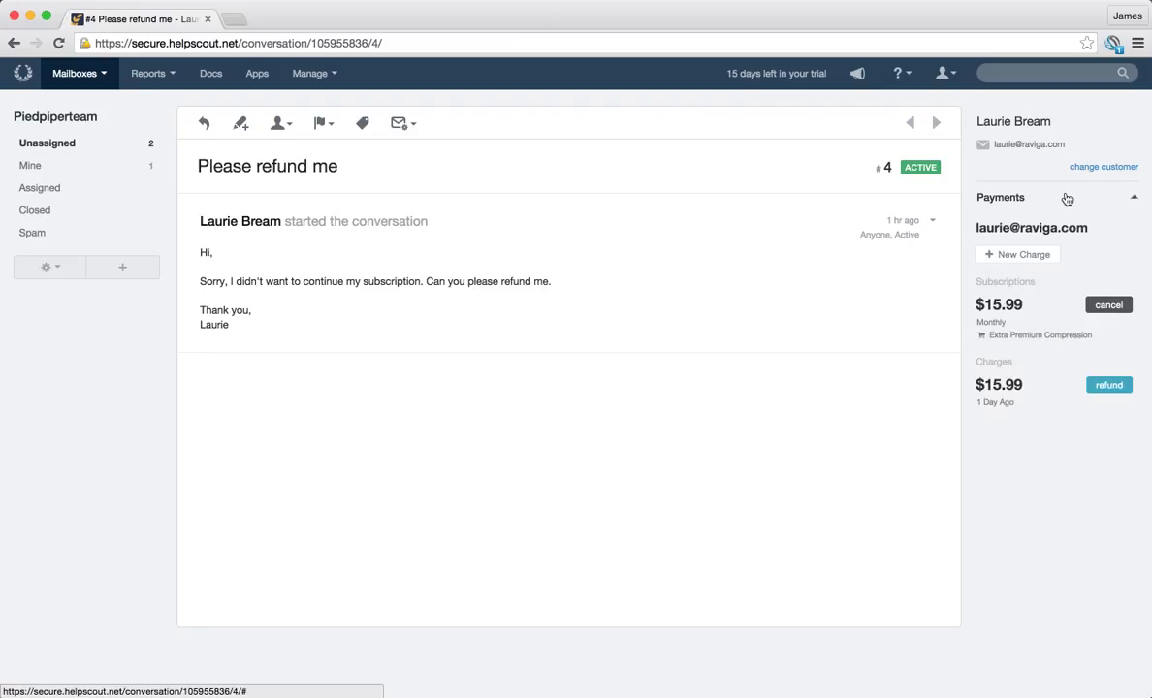
pyautogui.click(1104, 199)
pyautogui.click(1104, 198)
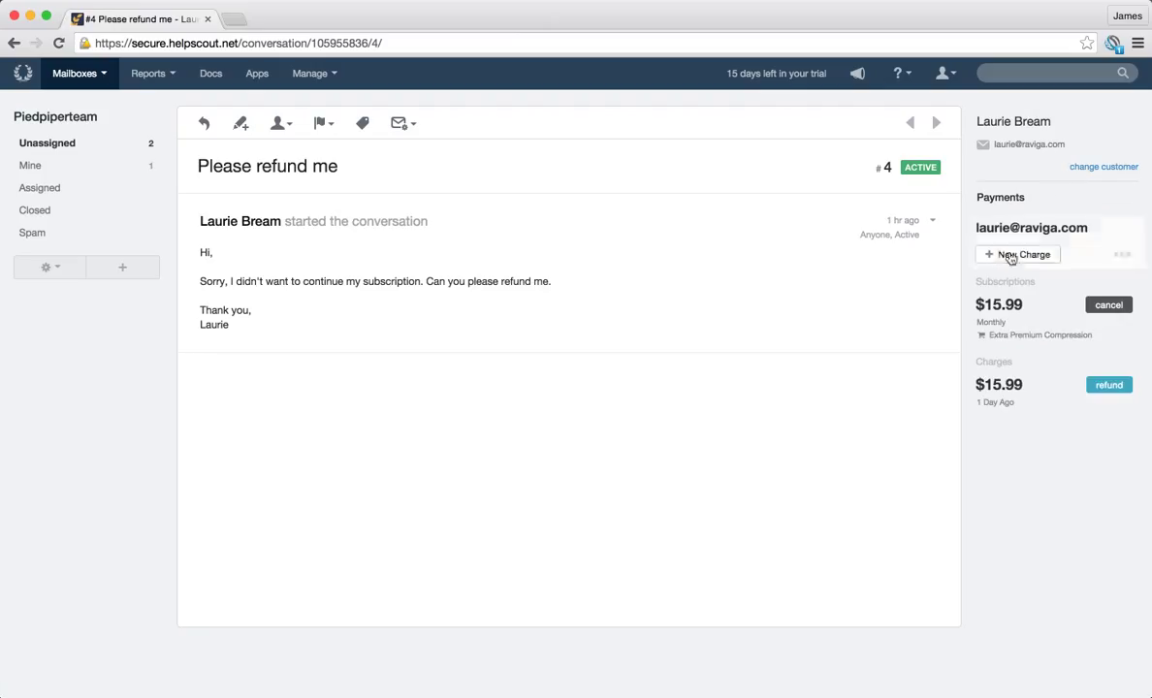
pyautogui.click(1052, 397)
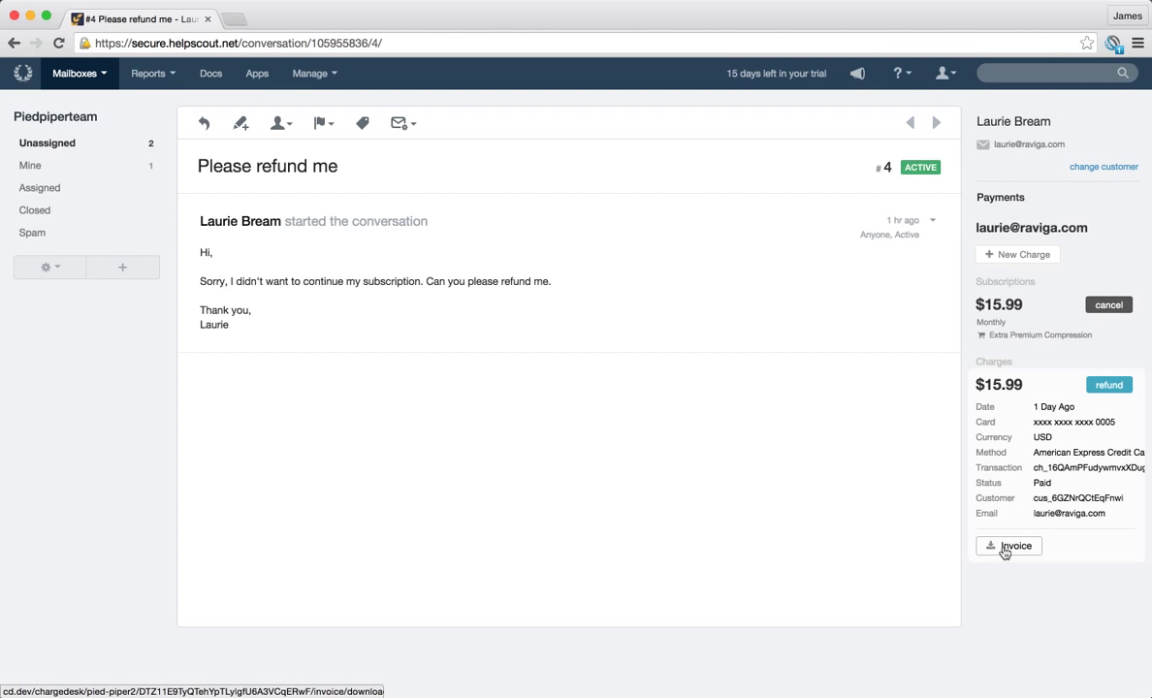
pyautogui.click(1034, 385)
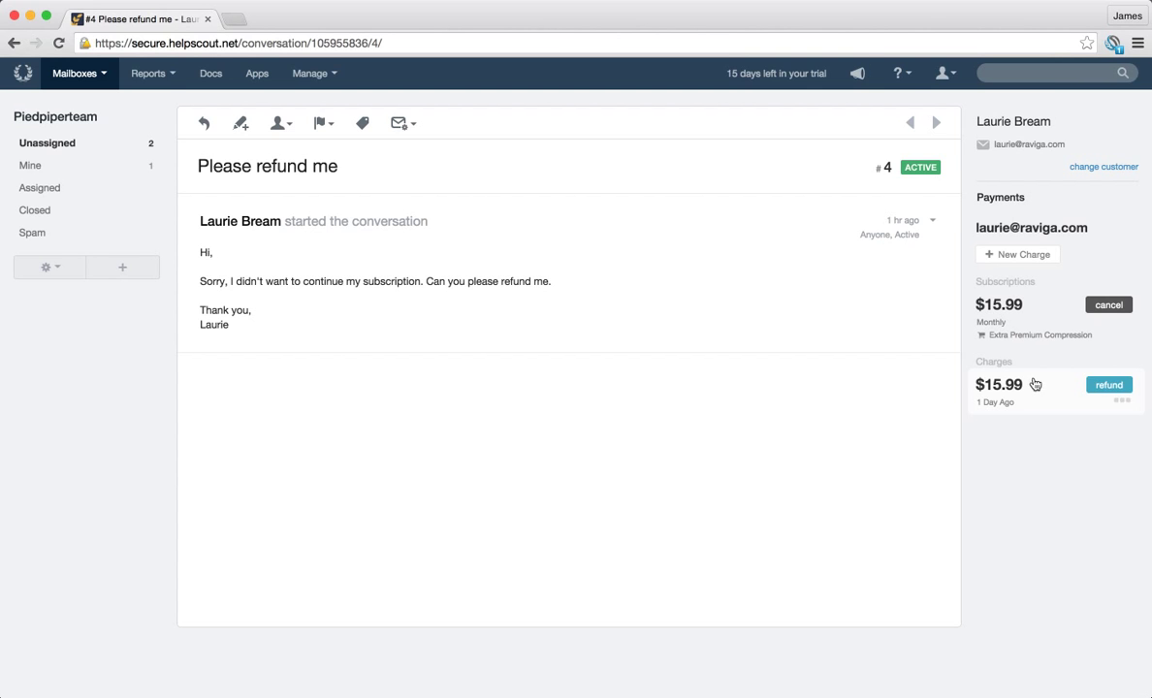
pyautogui.click(990, 312)
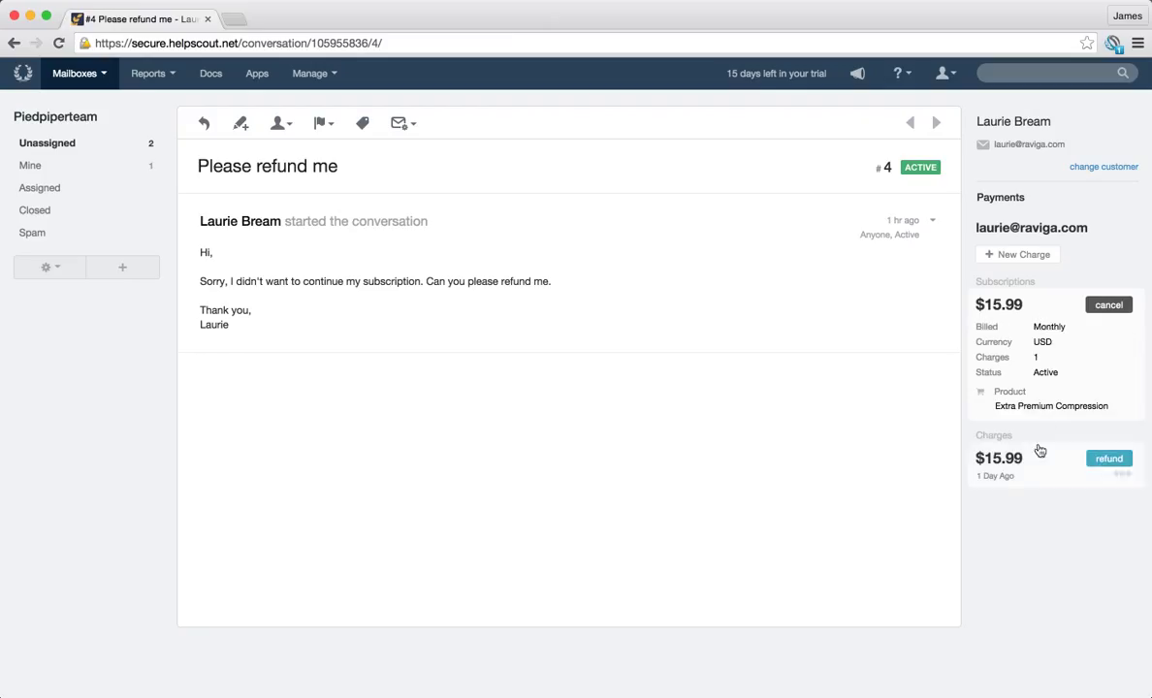
pyautogui.click(1043, 309)
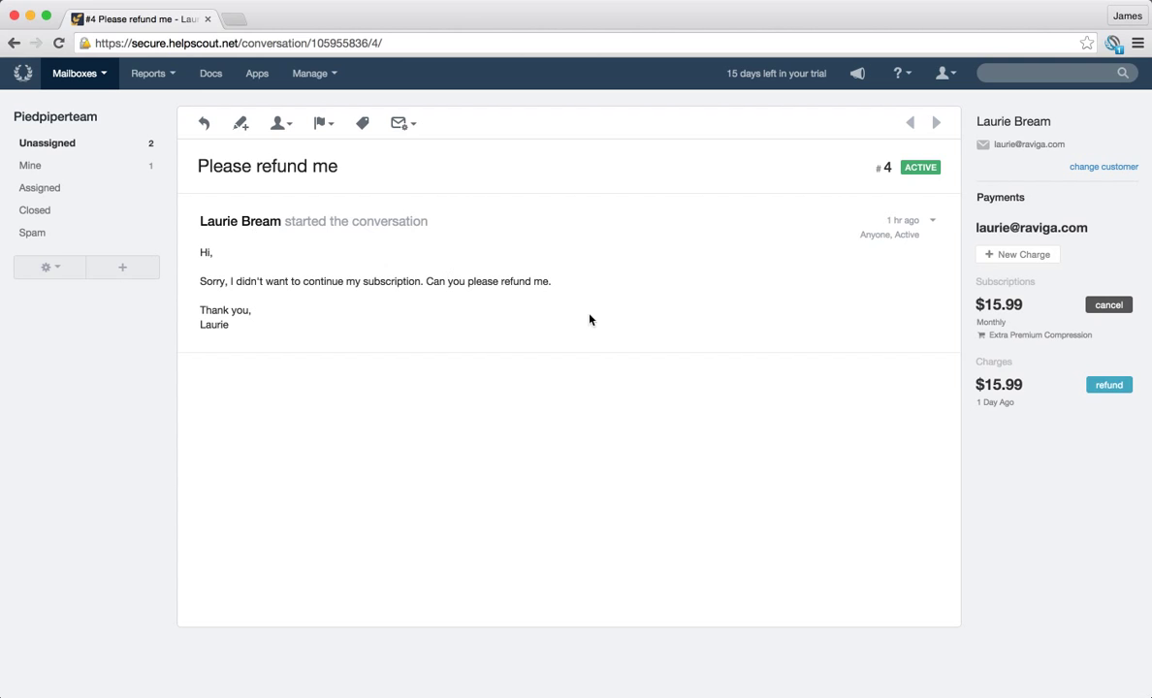
# Refund the full 15.99 on the charge, then confirm canceling the $15.99 monthly subscription
pyautogui.click(1108, 385)
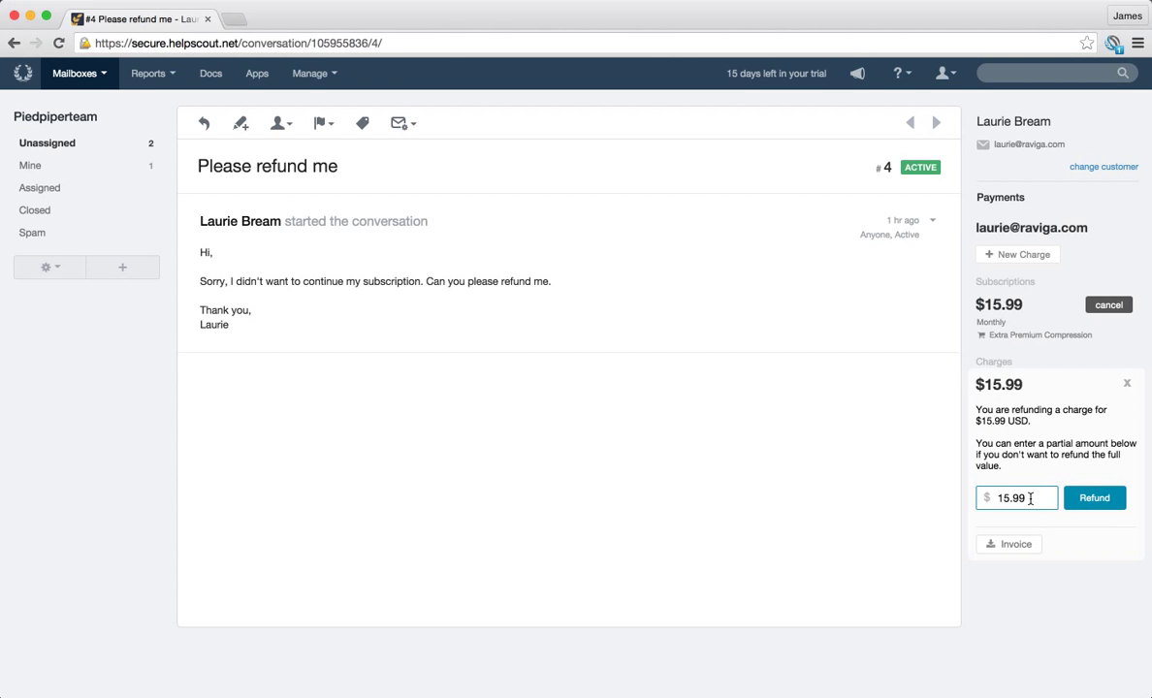
pyautogui.click(1105, 502)
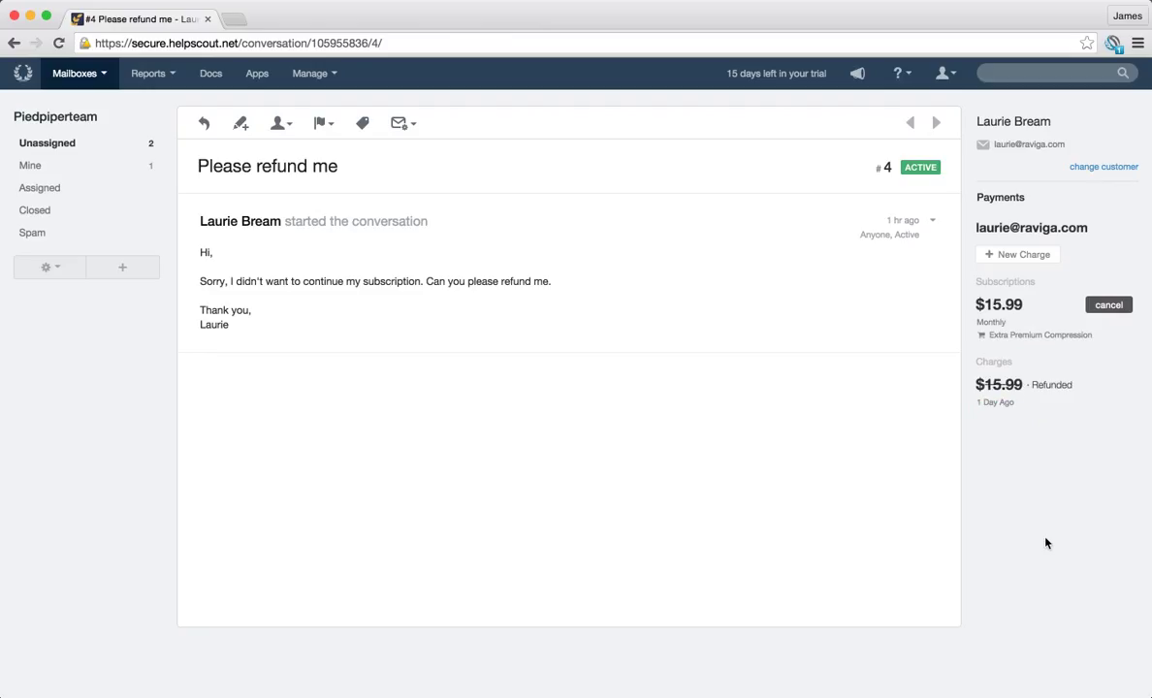
pyautogui.moveTo(1027, 397)
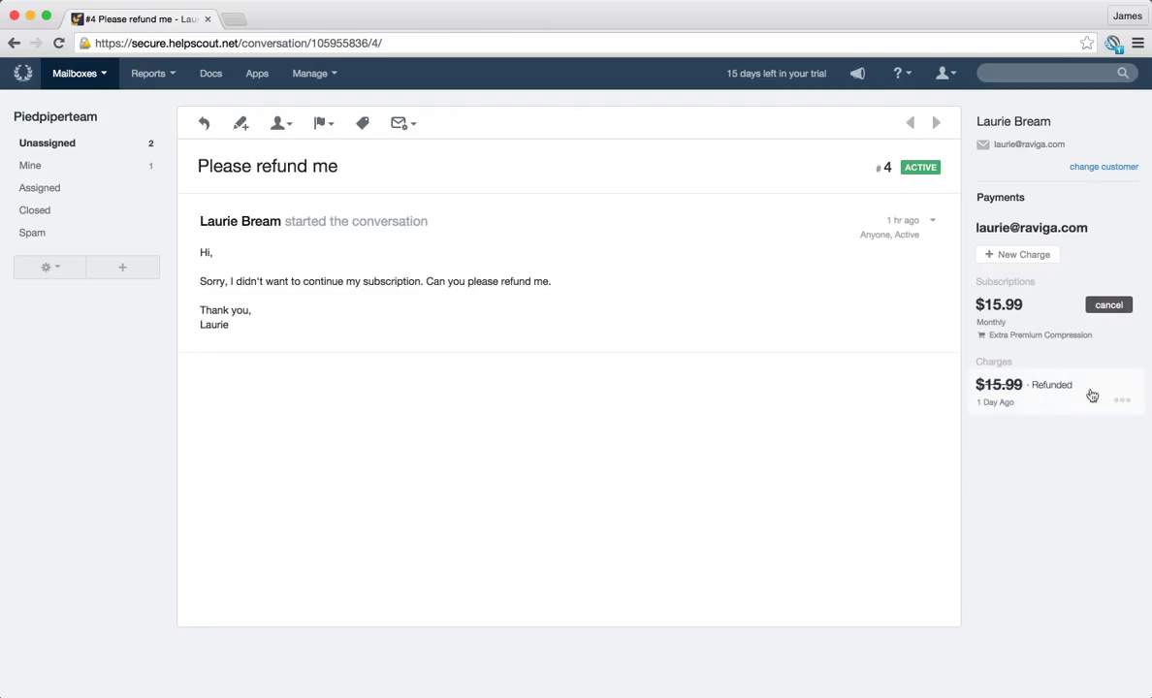
pyautogui.click(1102, 307)
pyautogui.click(1014, 397)
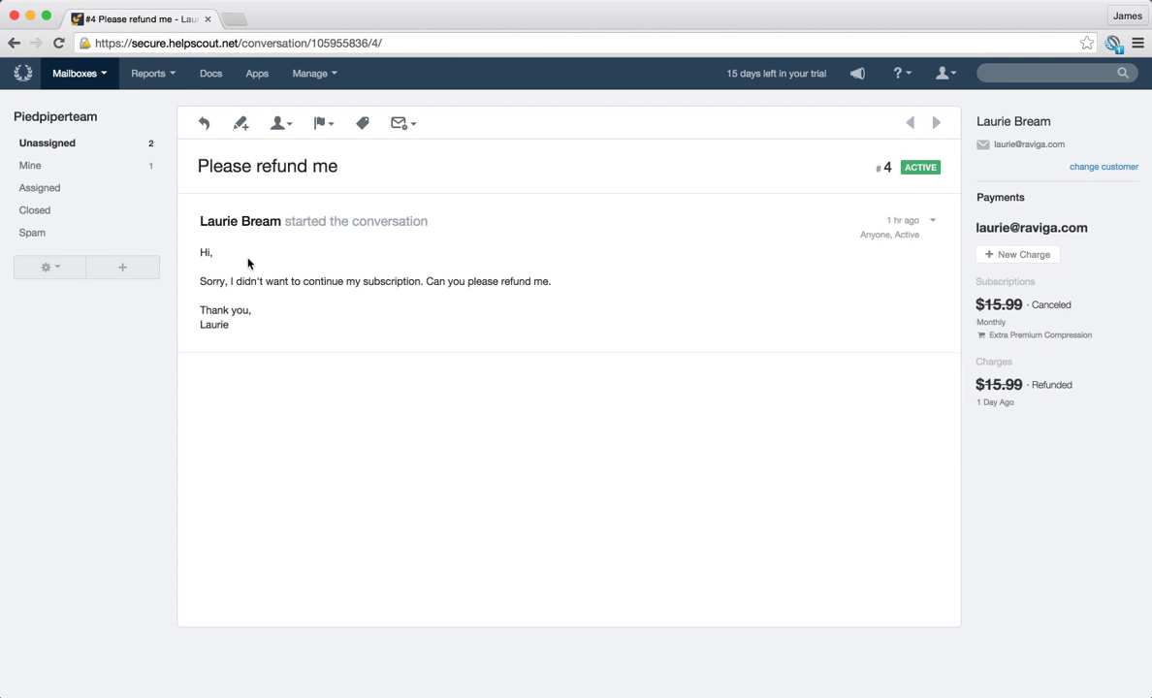
pyautogui.click(78, 74)
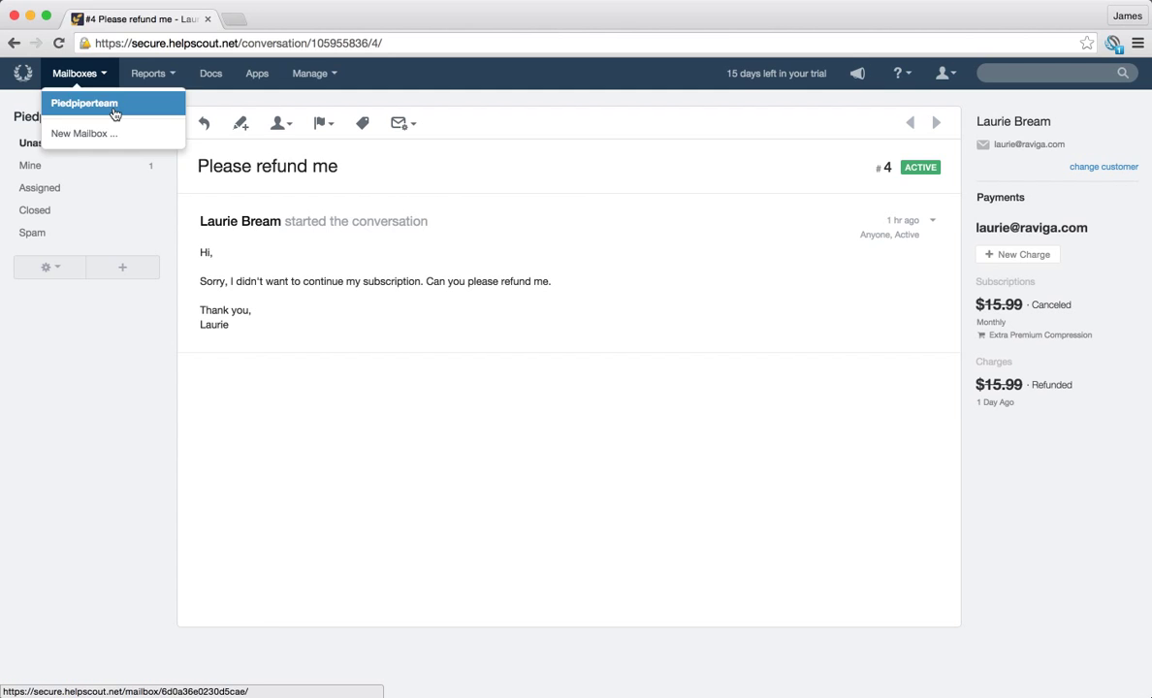
# Open 'Please cancel my subscription' in Piedpiperteam and begin a new charge for that customer
pyautogui.click(114, 113)
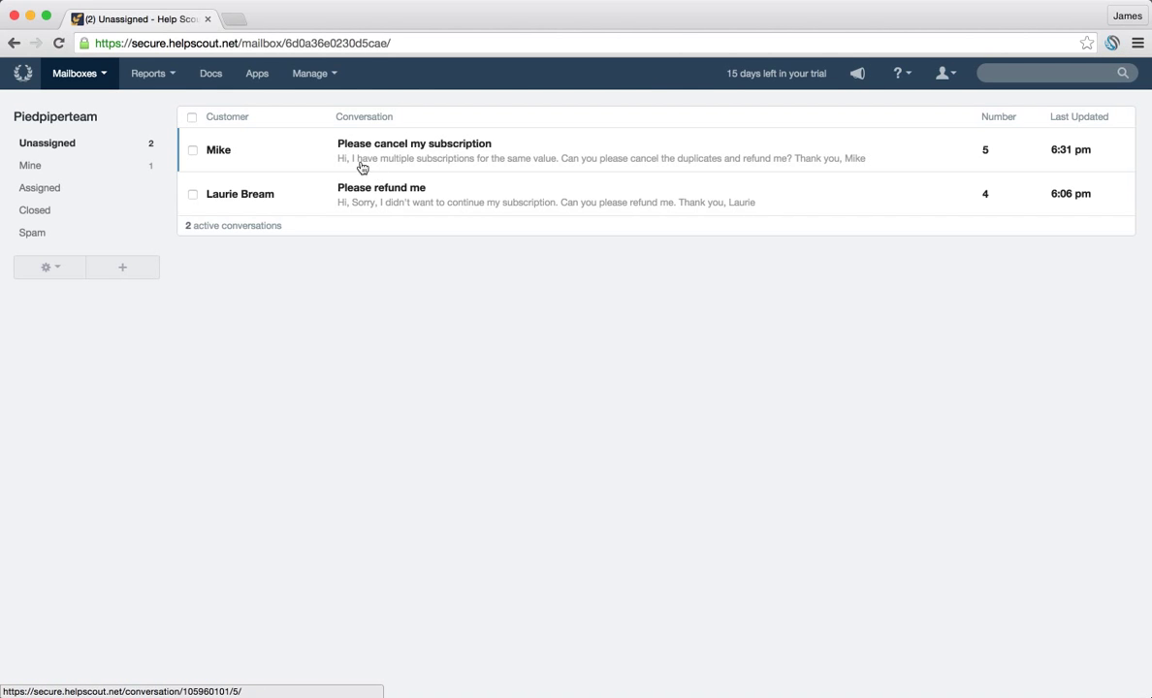
pyautogui.click(386, 147)
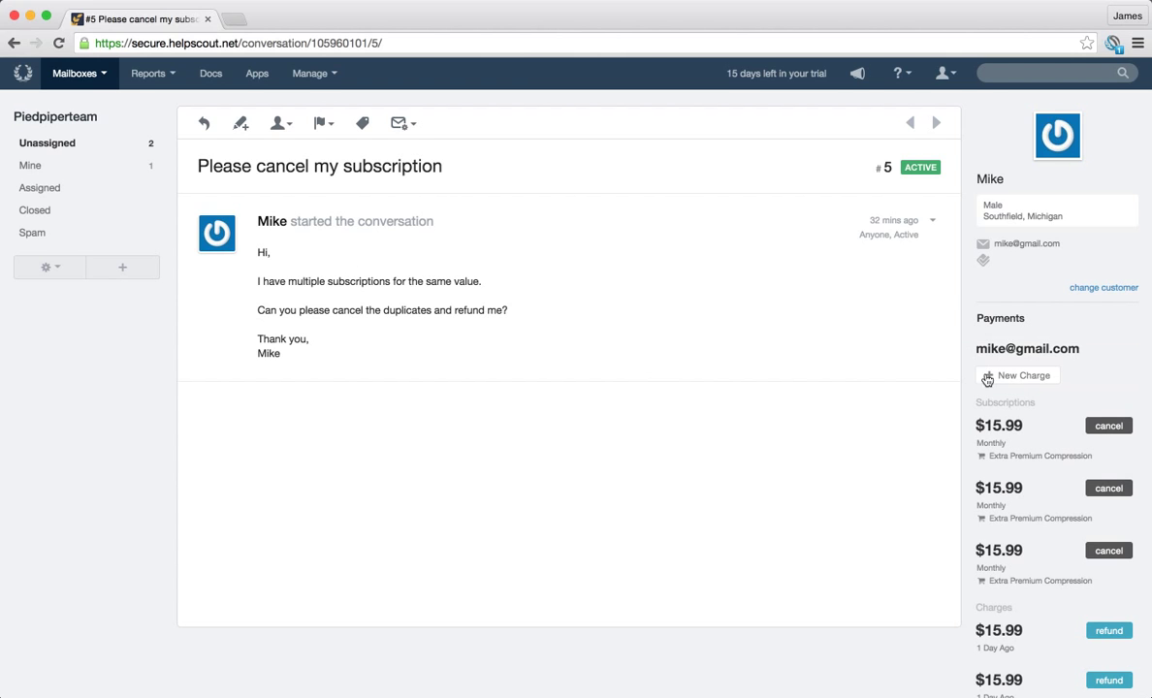
pyautogui.click(1018, 376)
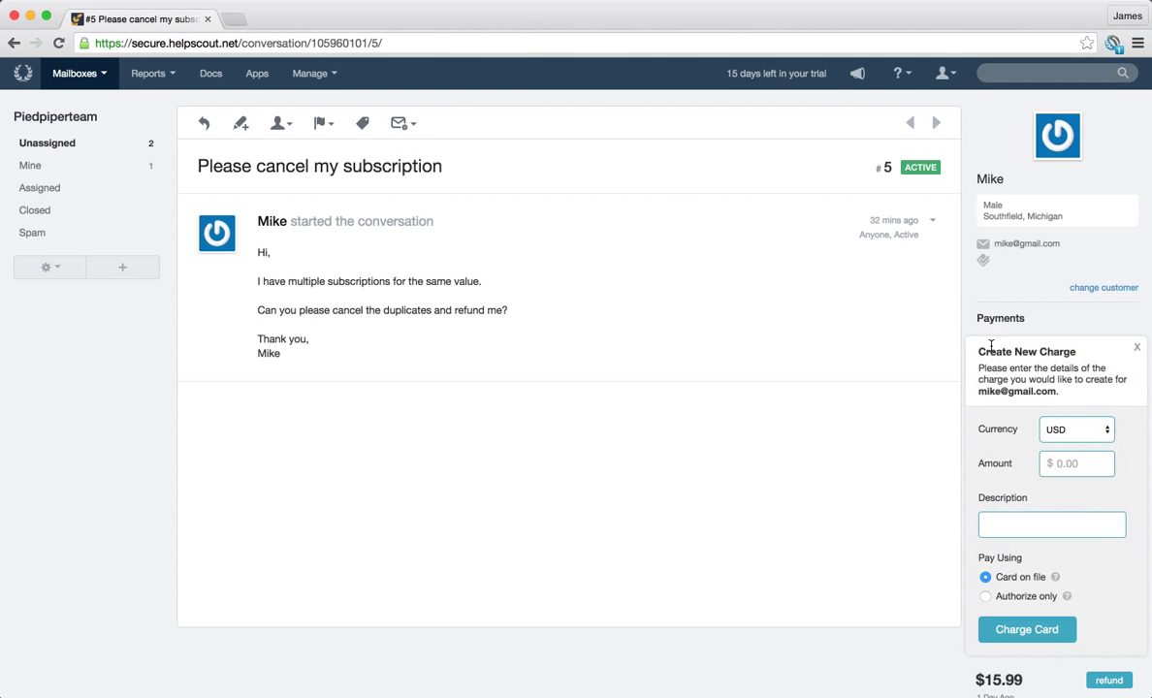
# Create a $3 'Demo' charge on the customer's card as authorize-only, without capturing
pyautogui.scroll(-1, 1013, 374)
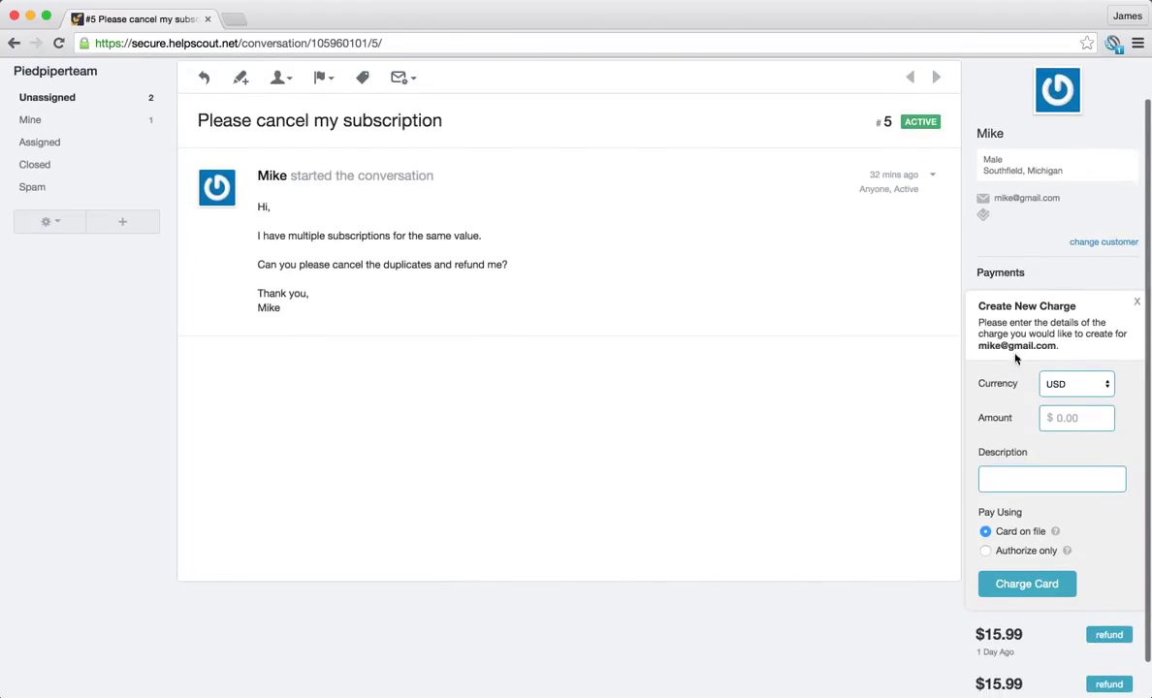
pyautogui.click(1137, 301)
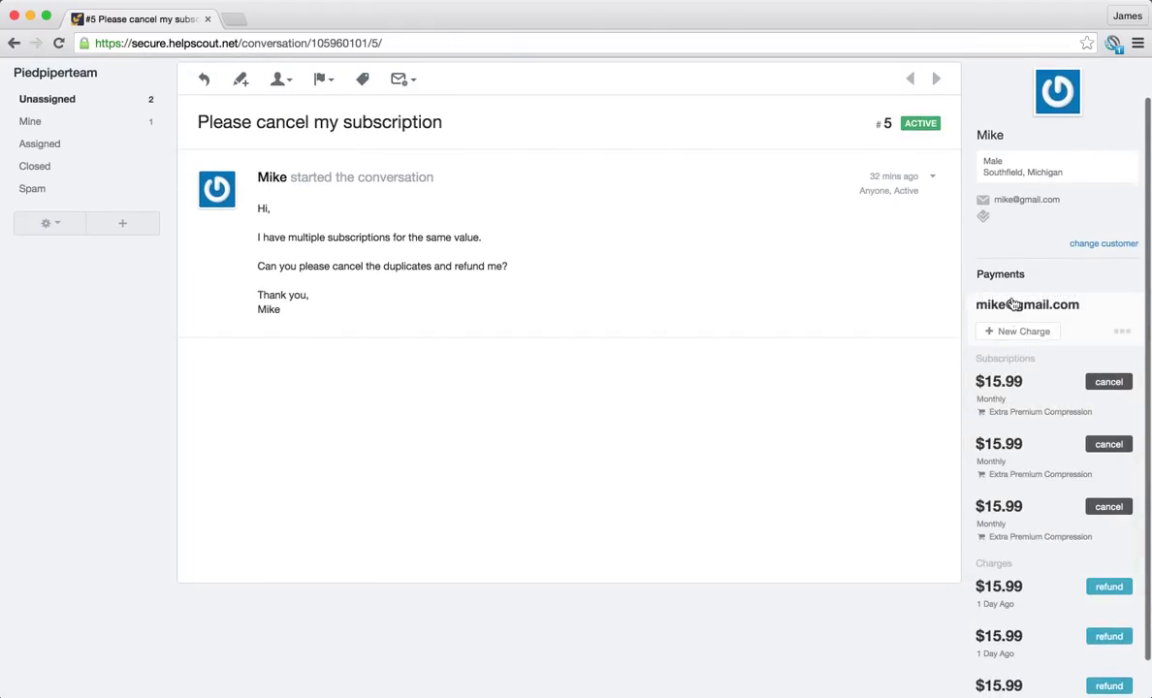
pyautogui.click(1020, 332)
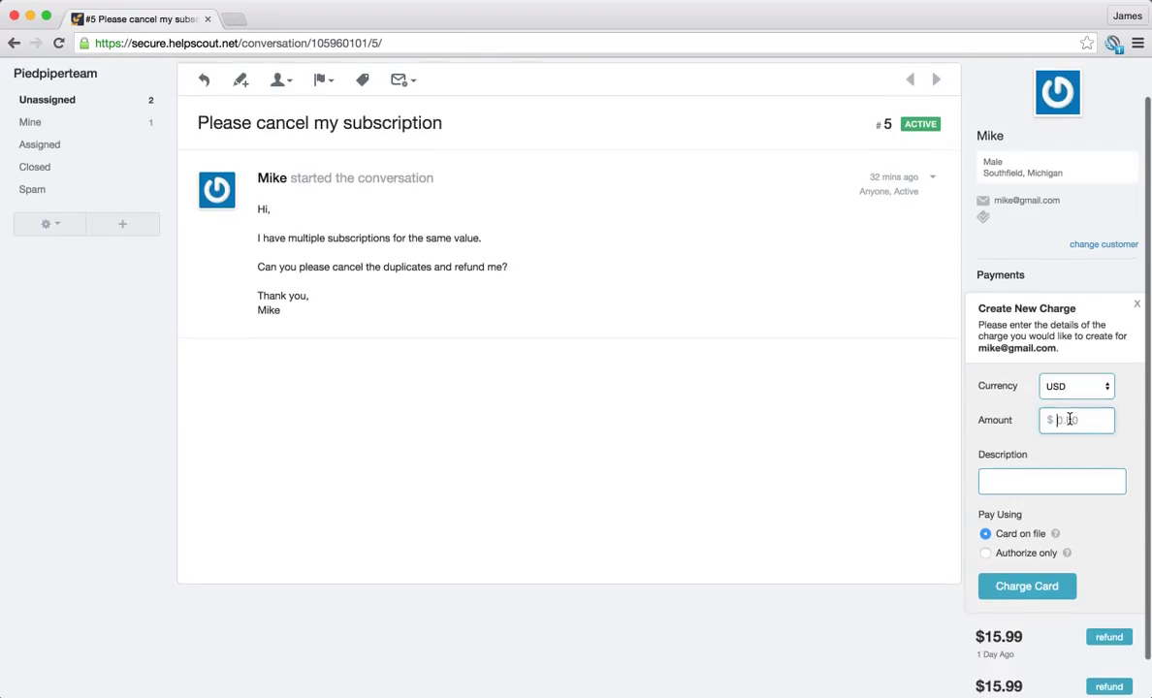
pyautogui.write('3')
pyautogui.click(1025, 480)
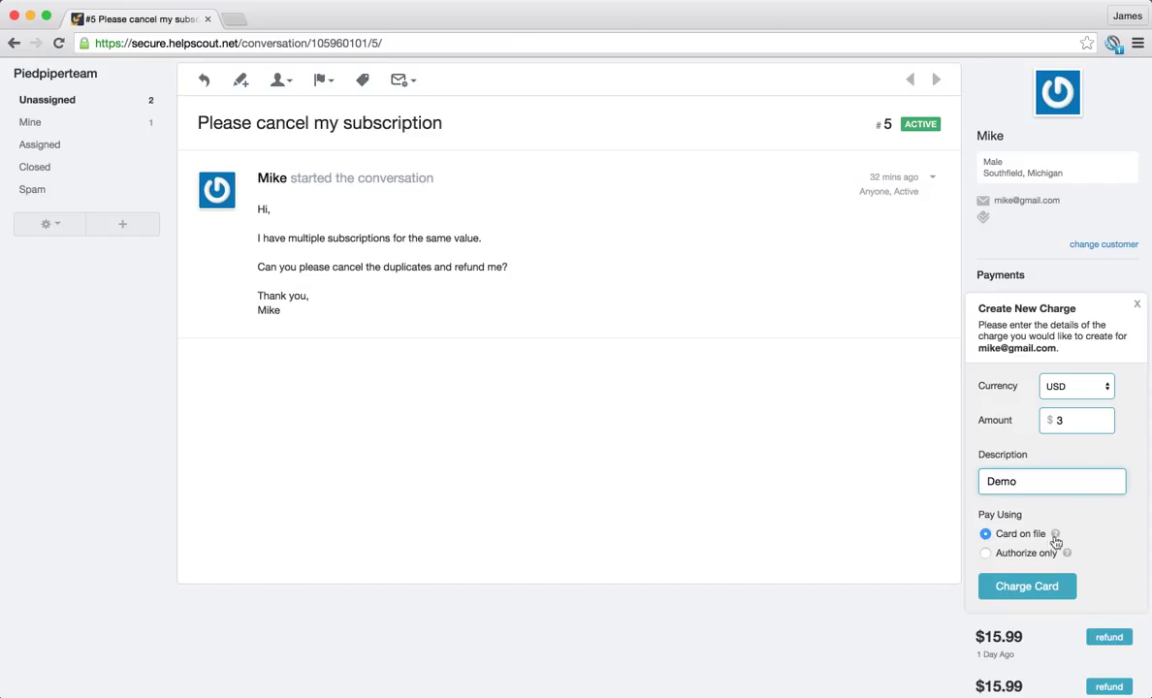
pyautogui.click(1046, 588)
pyautogui.click(1001, 556)
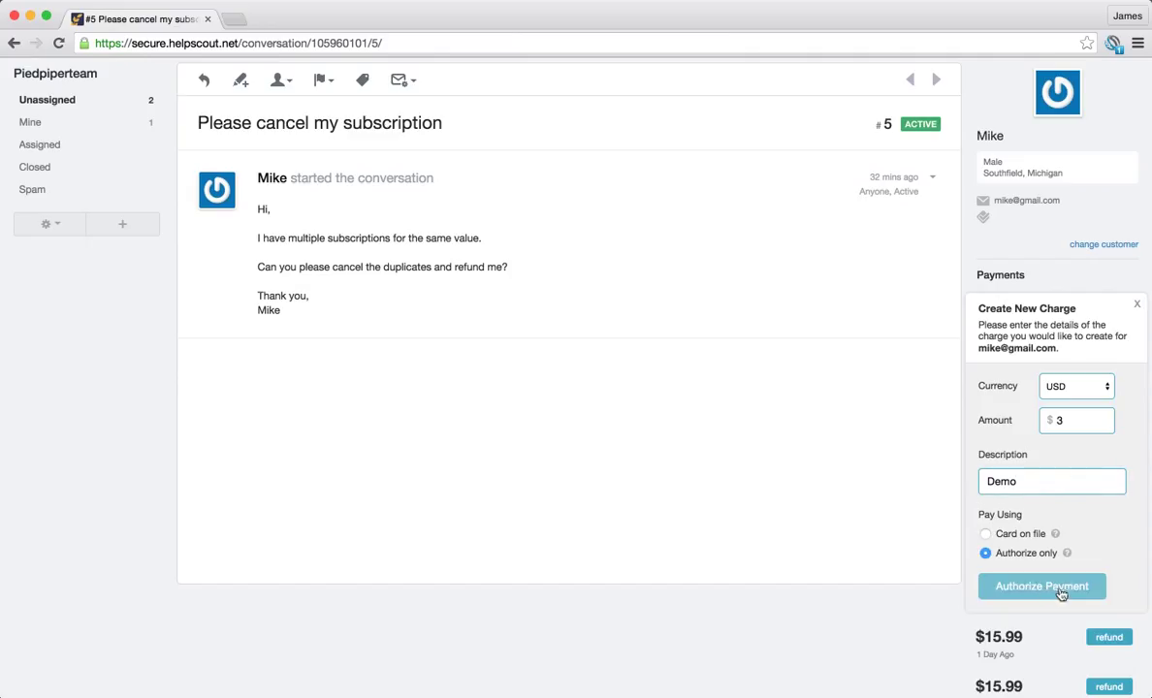
pyautogui.click(1061, 591)
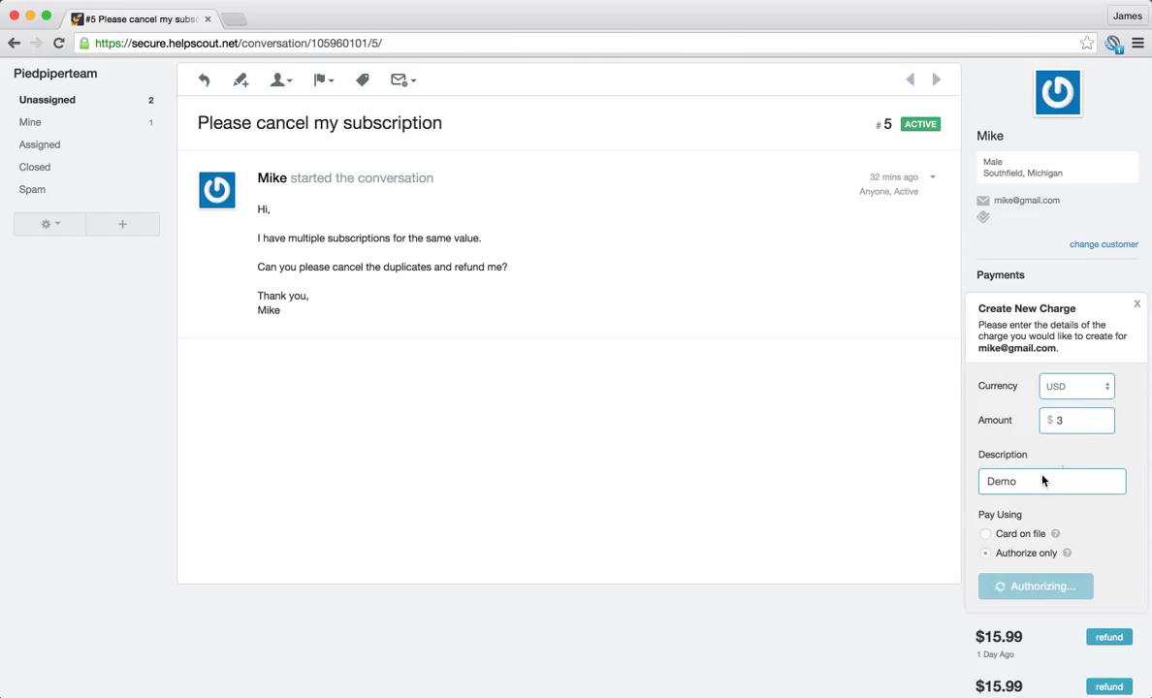
pyautogui.scroll(-2, 959, 417)
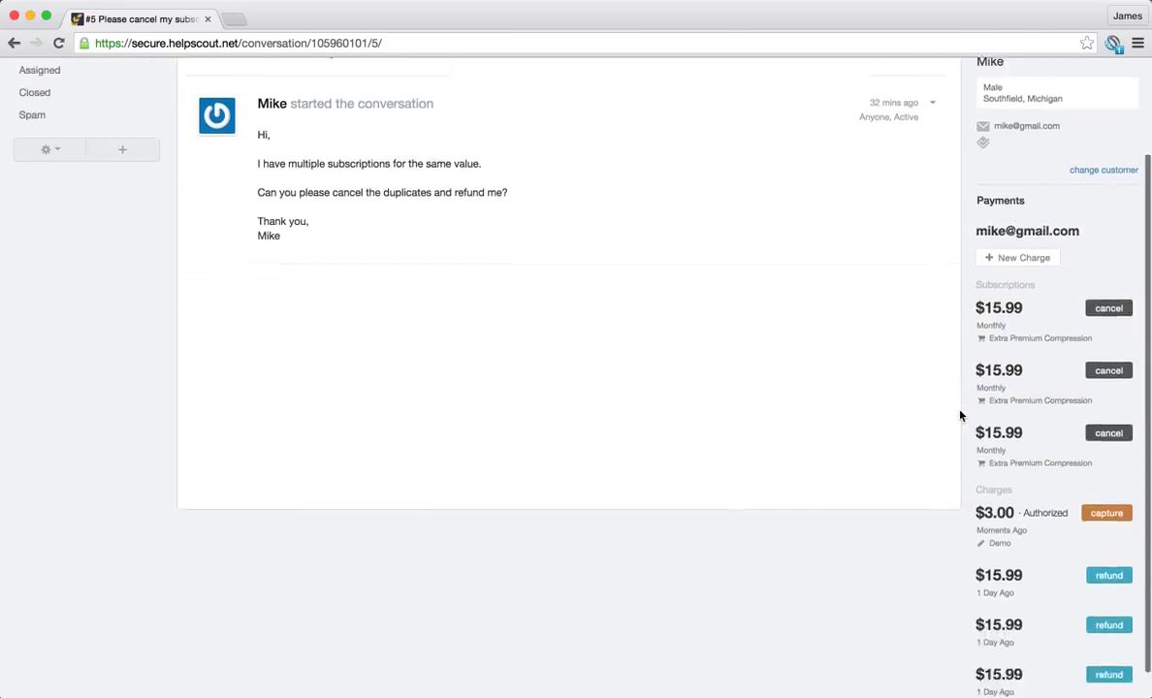
# Capture the full 3.00 on the authorized 'Demo' charge and scroll back to the top
pyautogui.scroll(-1, 960, 416)
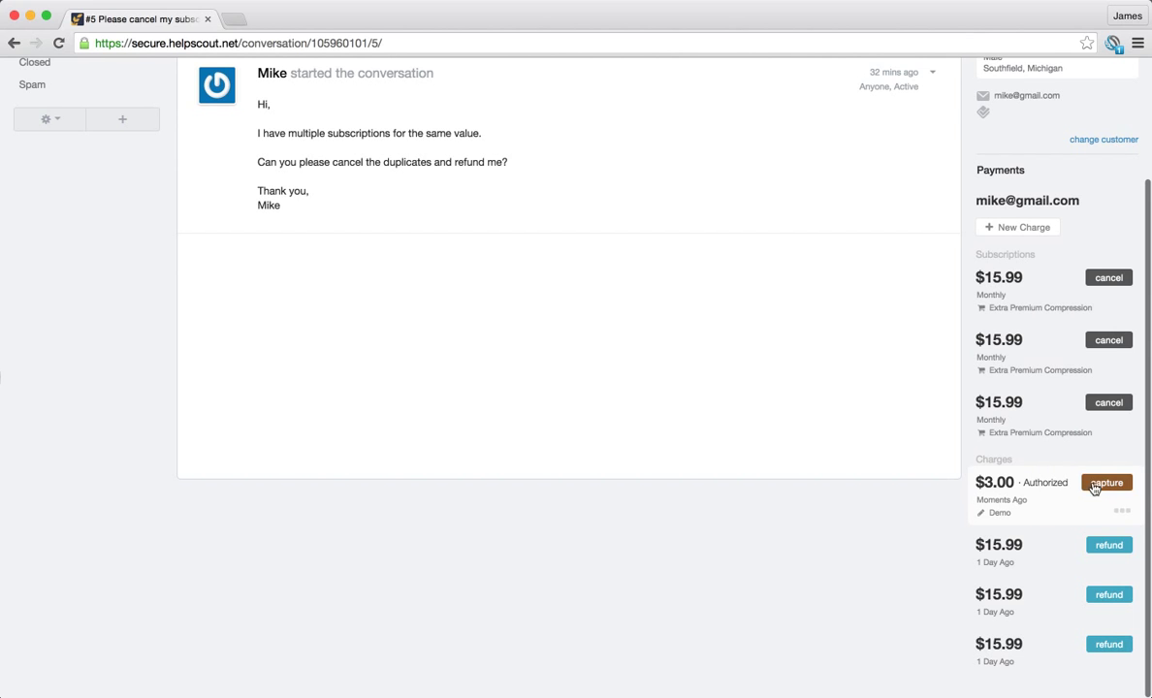
pyautogui.click(1094, 483)
pyautogui.scroll(-4, 1047, 568)
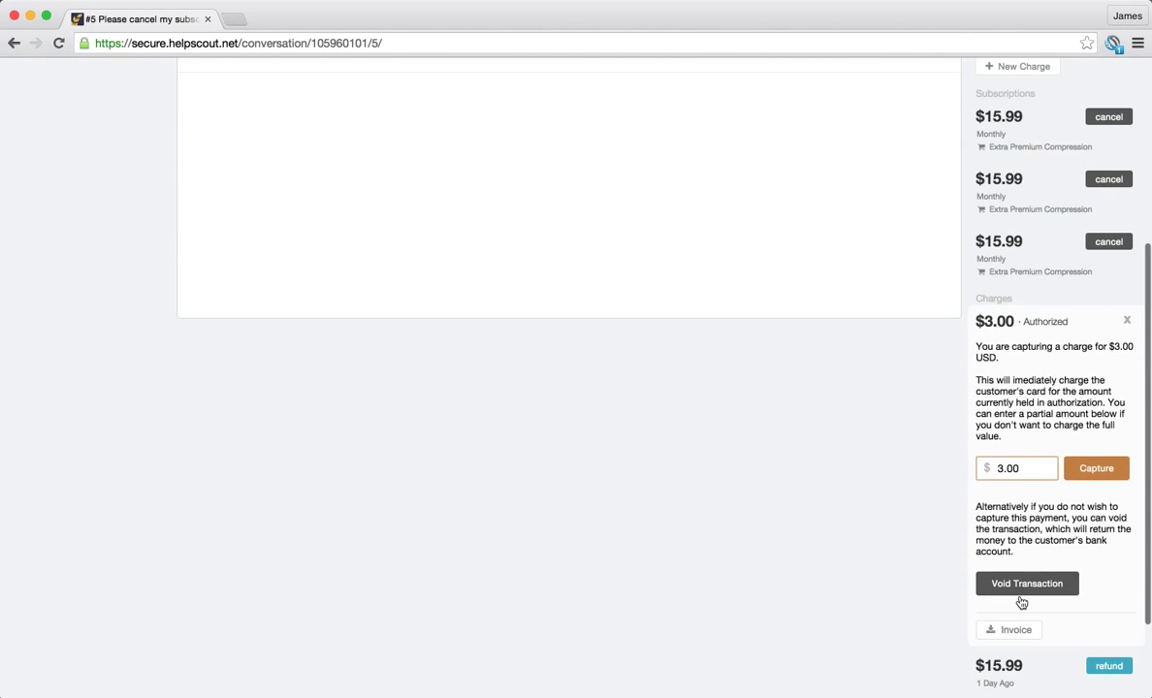
pyautogui.click(1063, 477)
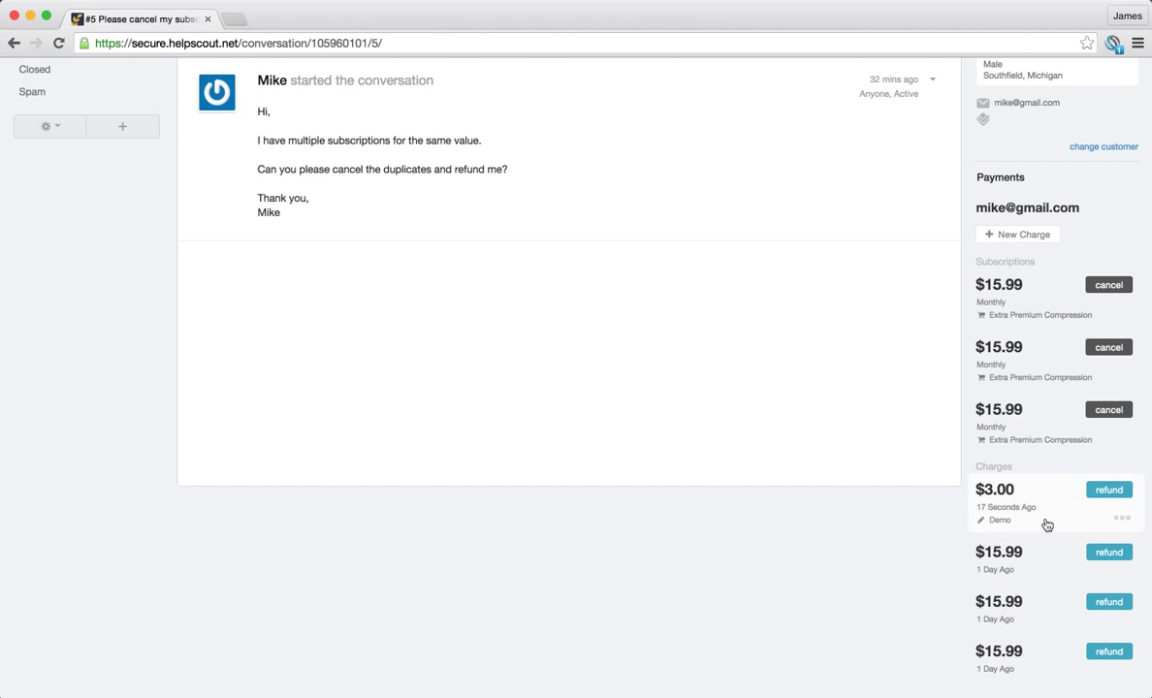
pyautogui.scroll(1, 1046, 524)
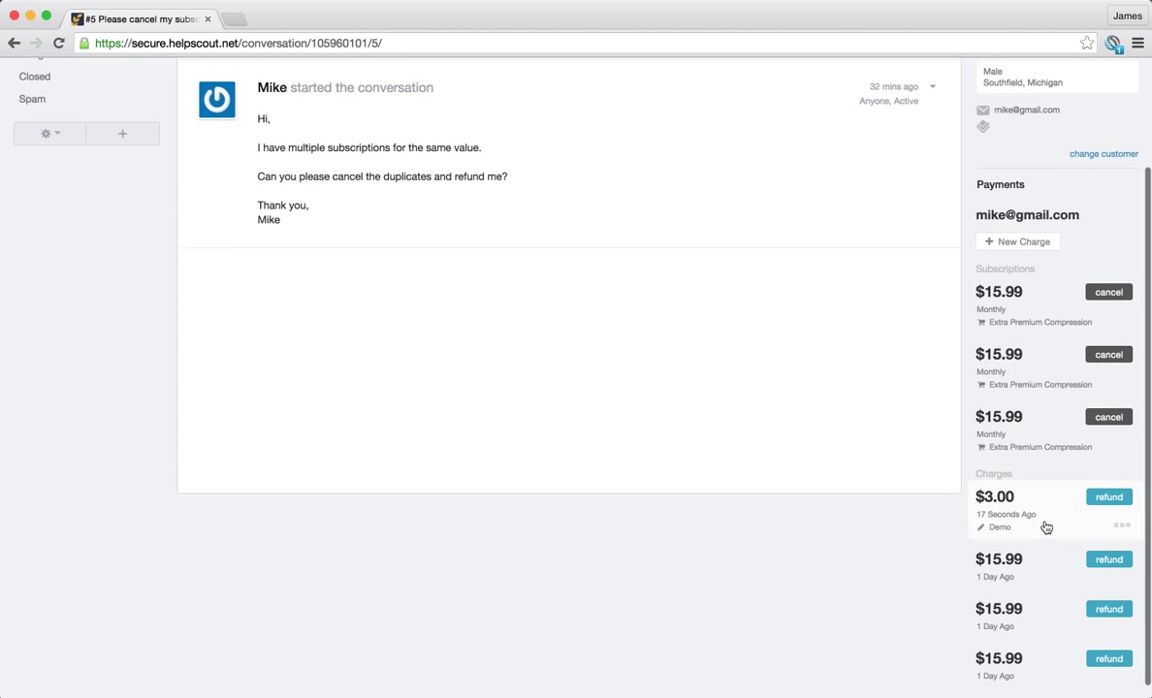
pyautogui.scroll(3, 1046, 524)
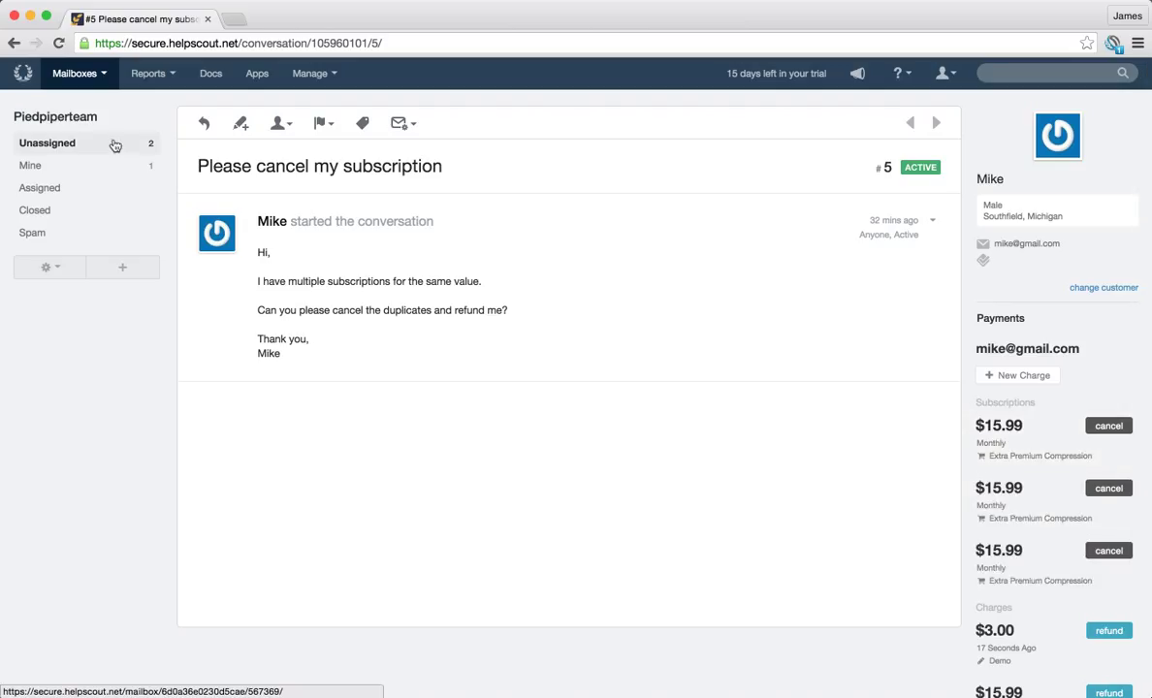
# In the ChargeDesk panel's Search tab, search all customers for the customer's email
pyautogui.click(1112, 44)
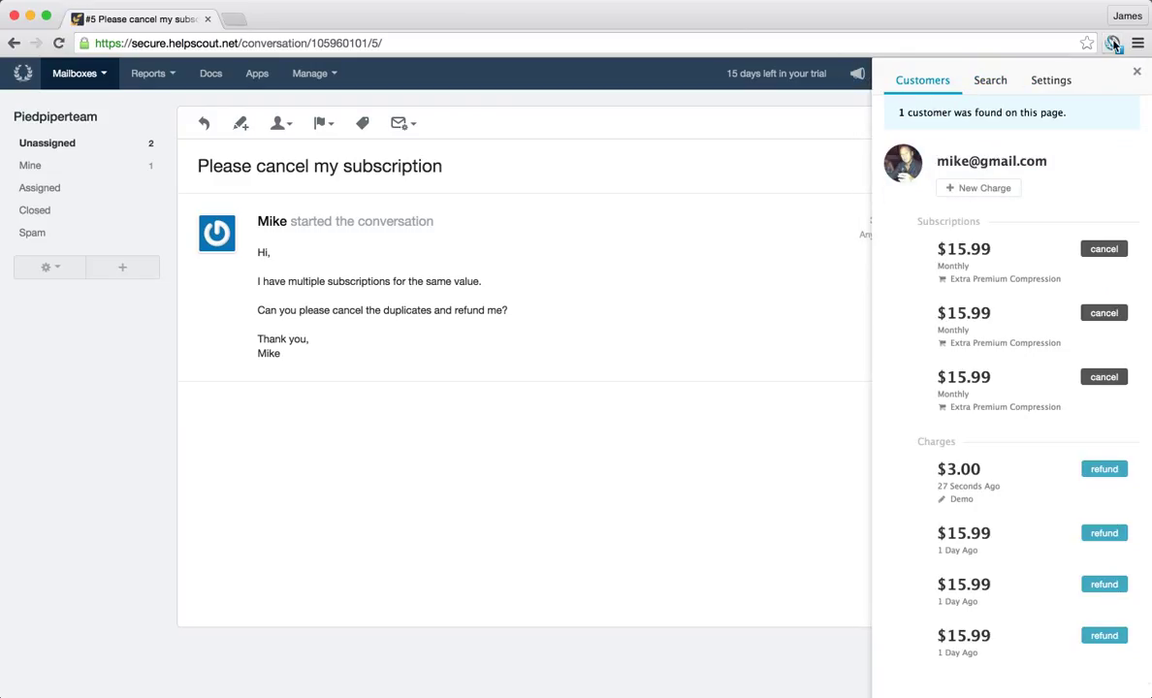
pyautogui.click(990, 82)
pyautogui.click(947, 130)
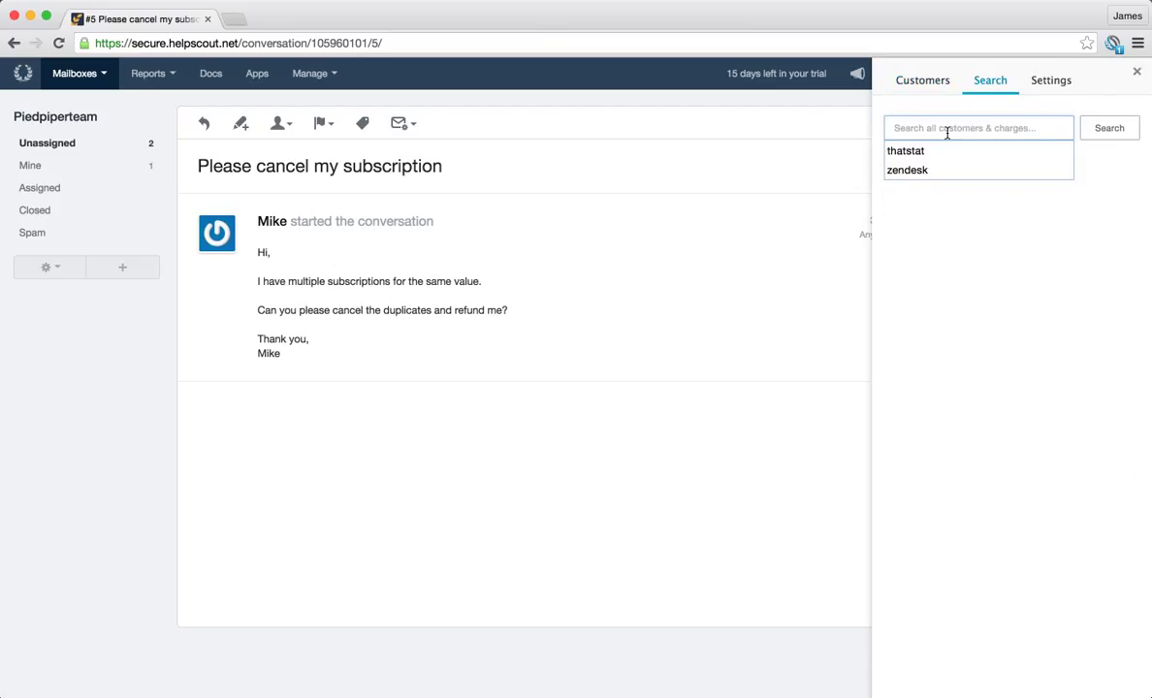
pyautogui.write('ally')
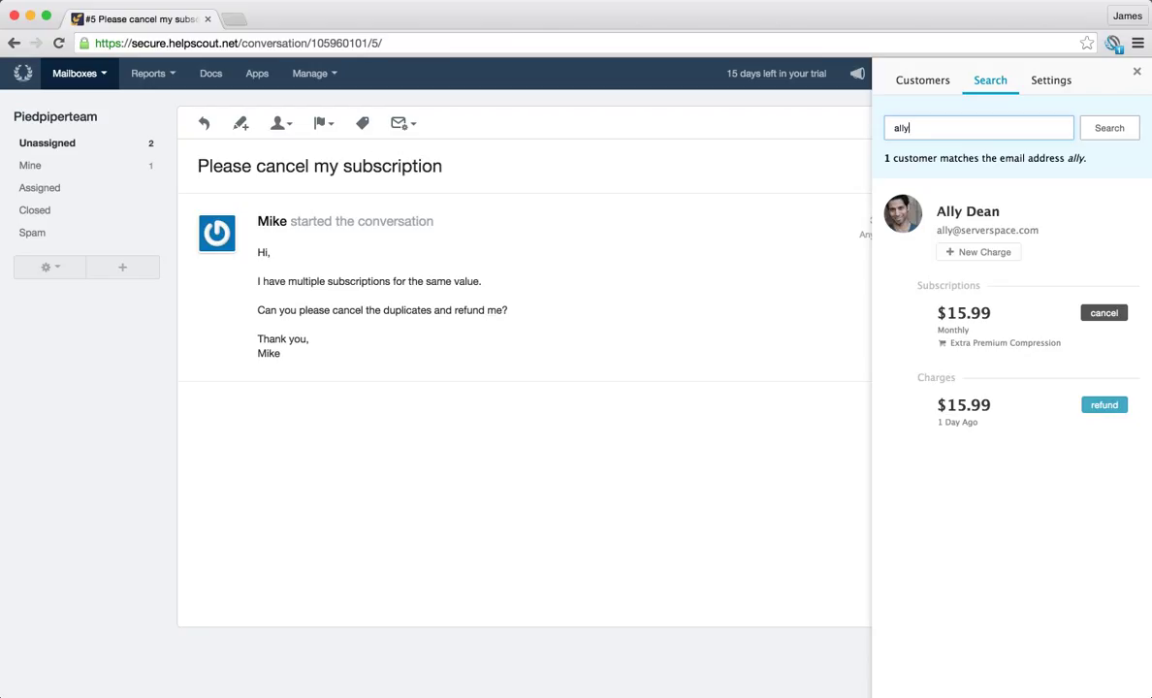
# Check the match's $15.99 subscription and charge, then expand the customer's full account details
pyautogui.click(1016, 342)
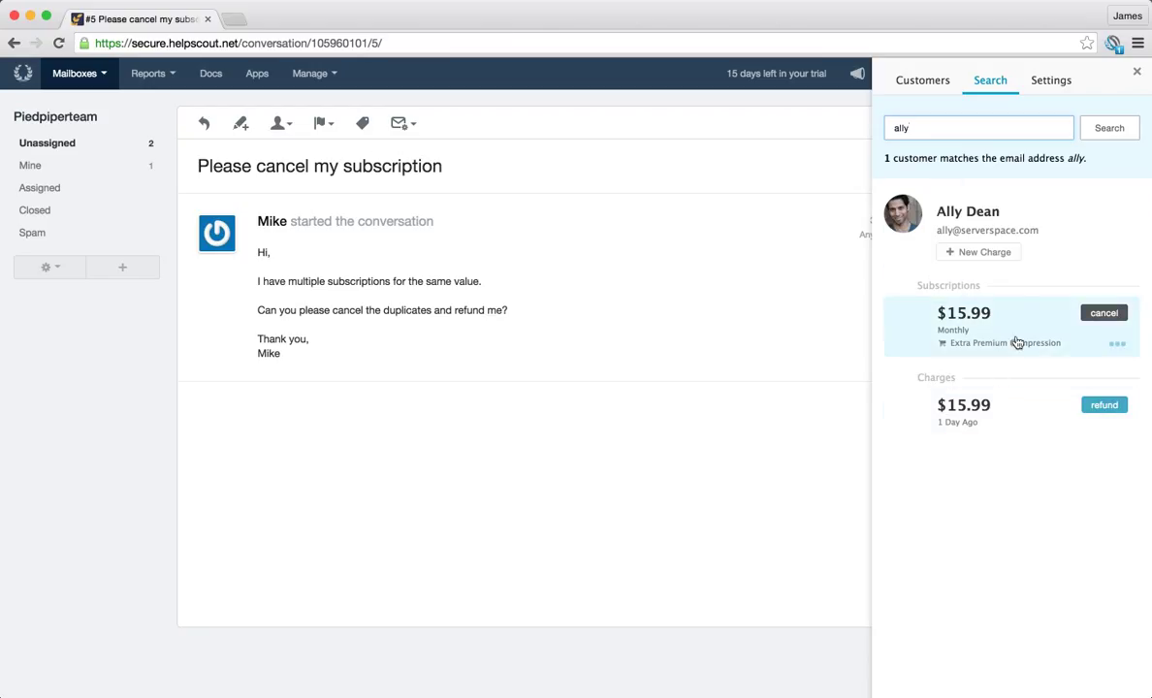
pyautogui.click(1020, 412)
pyautogui.click(1017, 421)
pyautogui.click(986, 219)
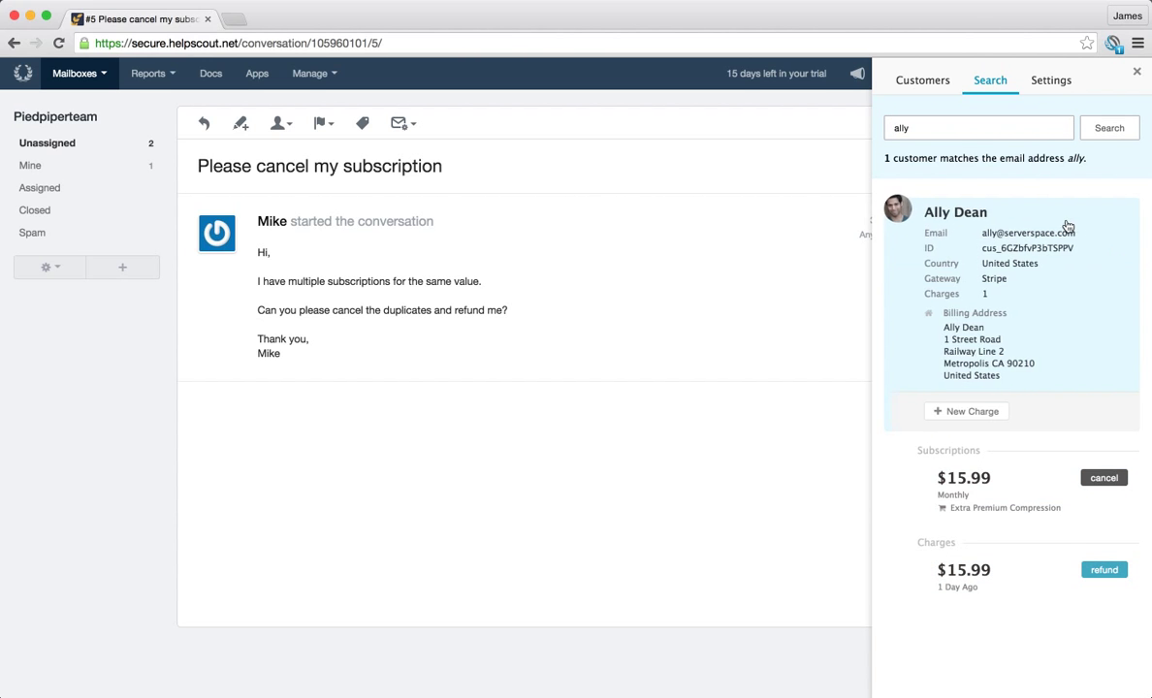